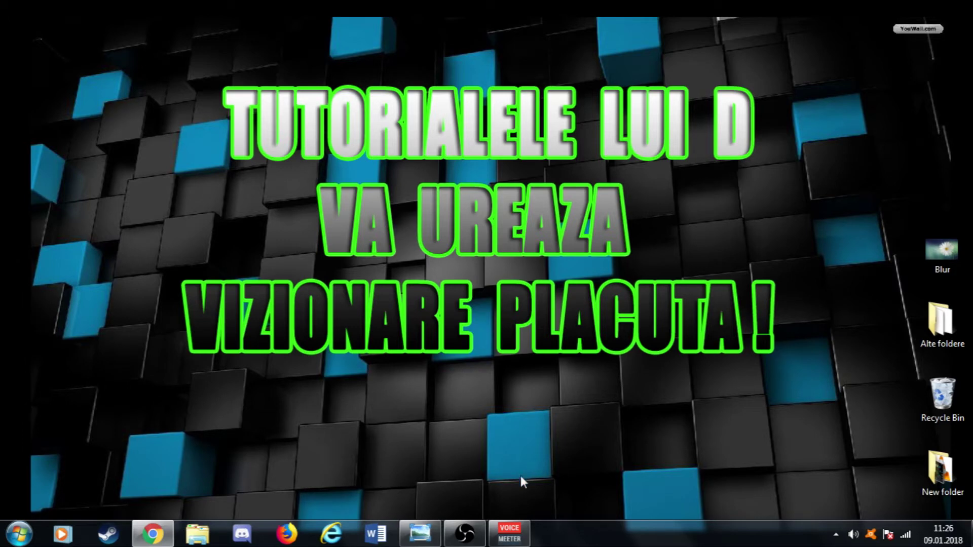
- Bring Chrome back and launch the Blur Image editor on fotoram.io/blur
{"action": "left_click", "coordinate": [158, 536]}
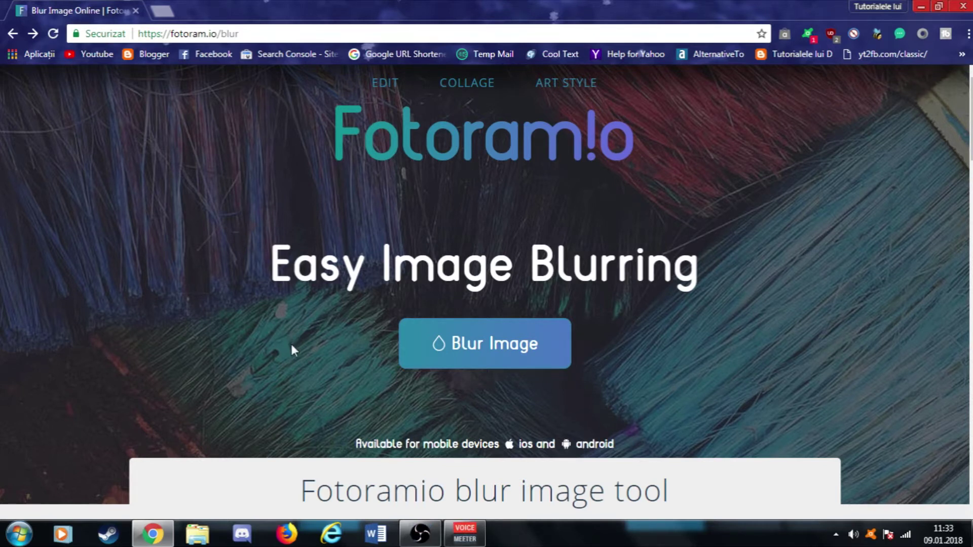
{"action": "left_click", "coordinate": [458, 358]}
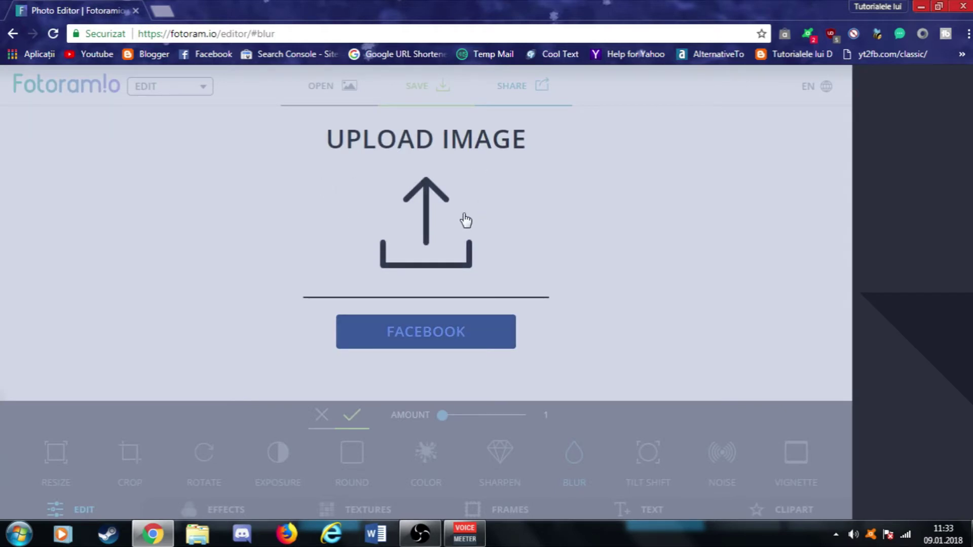
- Upload the 'Blur' daisy JPEG from the Desktop into the editor
{"action": "left_click", "coordinate": [420, 212]}
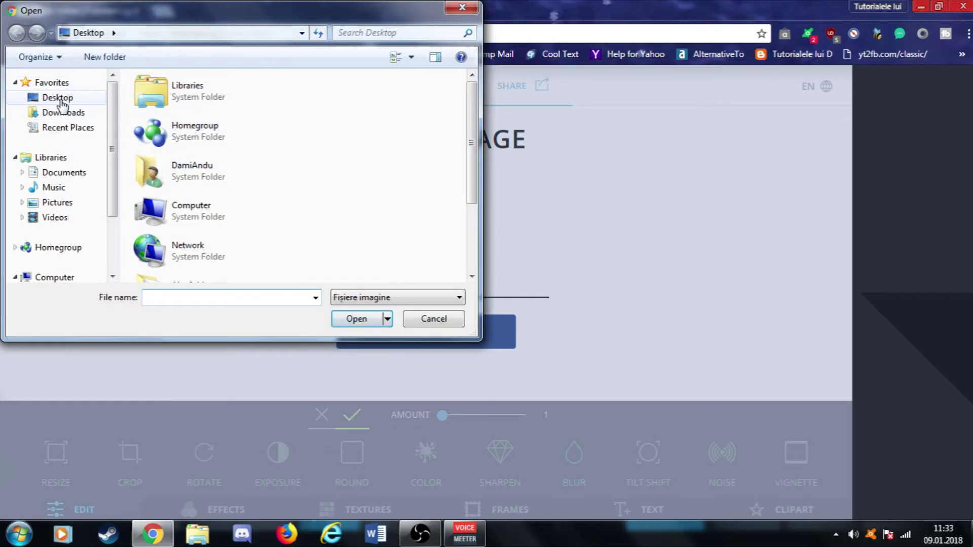
{"action": "left_click", "coordinate": [60, 102]}
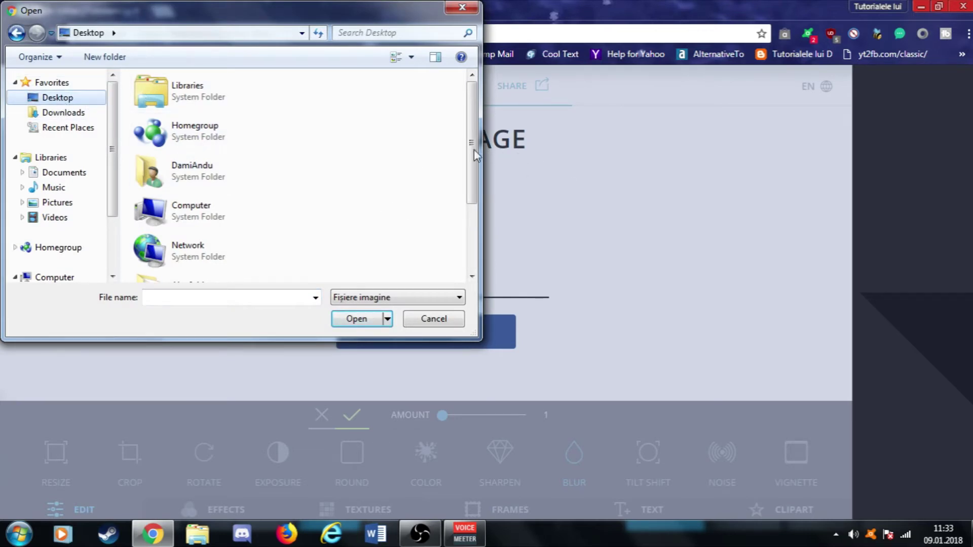
{"action": "left_click_drag", "start_coordinate": [472, 165], "coordinate": [472, 229]}
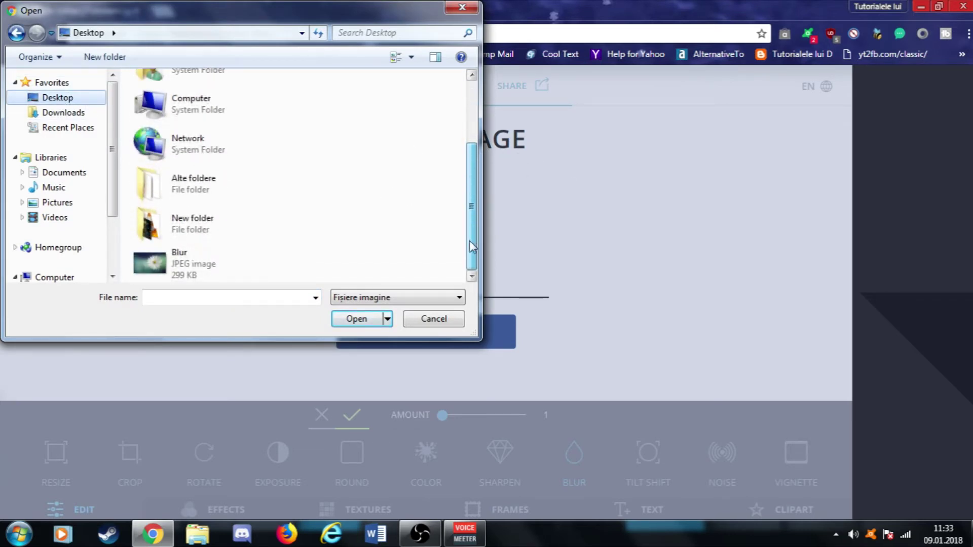
{"action": "left_click", "coordinate": [214, 269]}
{"action": "double_click", "coordinate": [214, 268]}
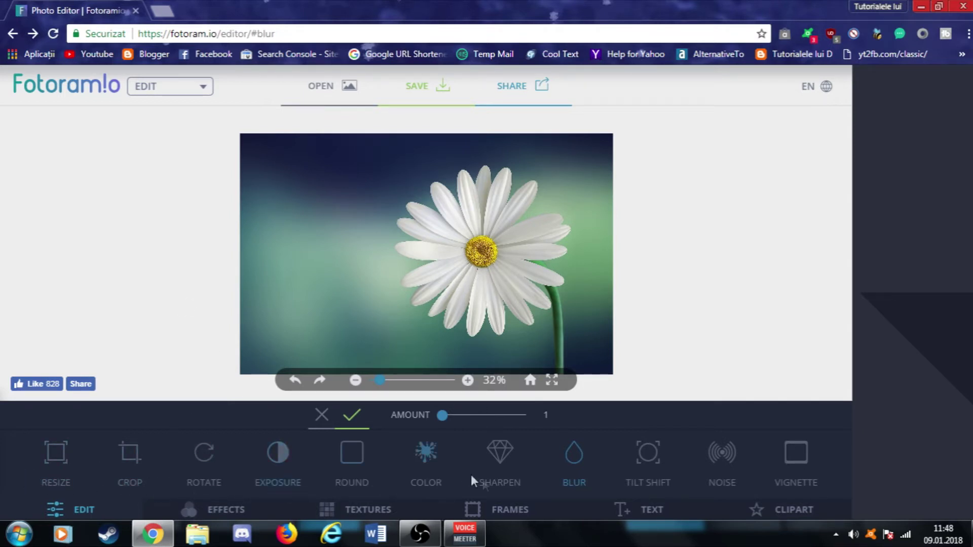
- Apply the Blur tool to the daisy with Amount set to 20
{"action": "left_click", "coordinate": [573, 471]}
{"action": "left_click_drag", "start_coordinate": [438, 416], "coordinate": [527, 417]}
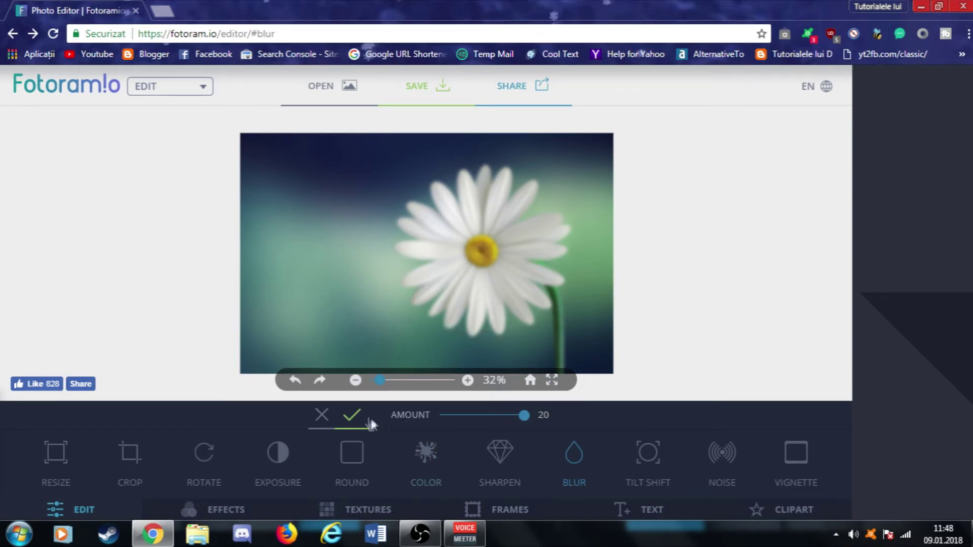
{"action": "left_click", "coordinate": [438, 415]}
{"action": "left_click_drag", "start_coordinate": [439, 416], "coordinate": [548, 415]}
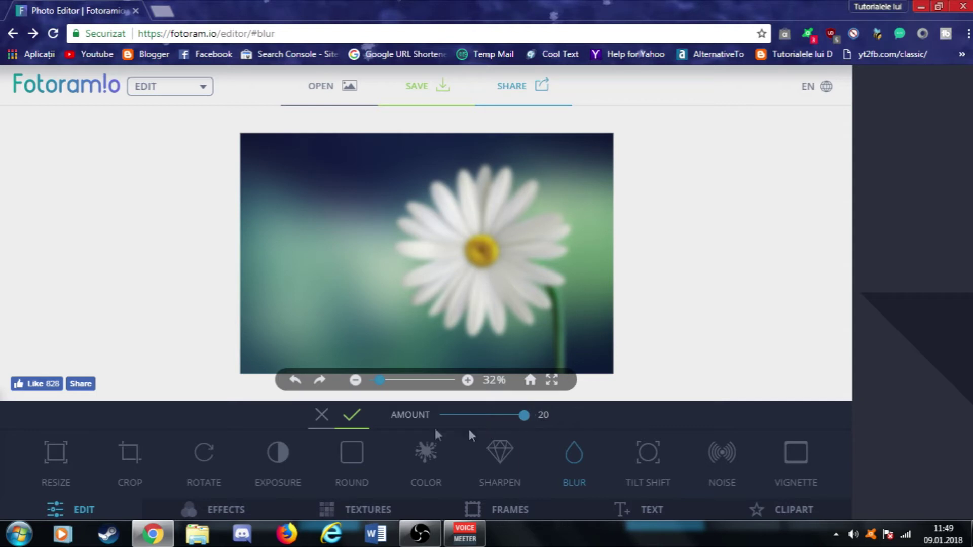
{"action": "left_click", "coordinate": [422, 95]}
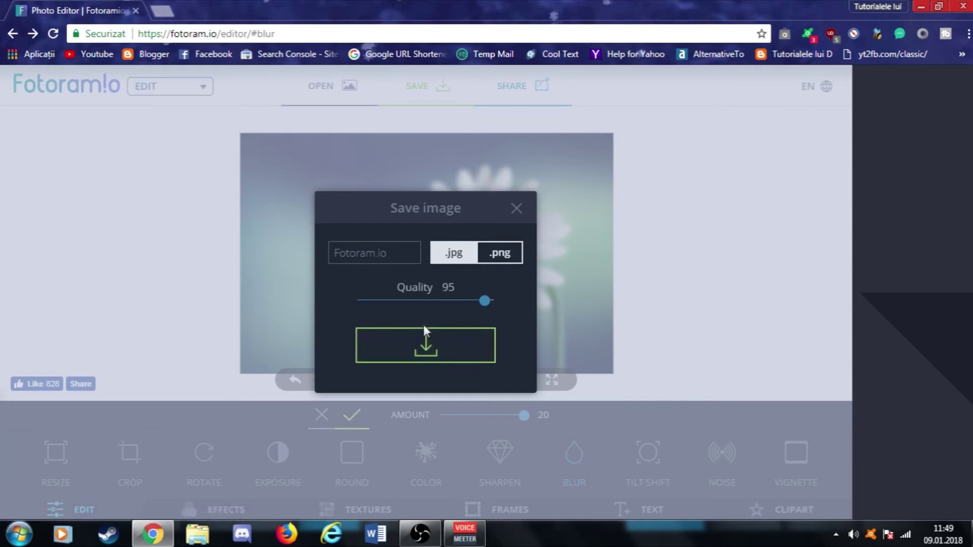
- Download the blurred daisy as a .jpg at quality 95
{"action": "left_click", "coordinate": [403, 359]}
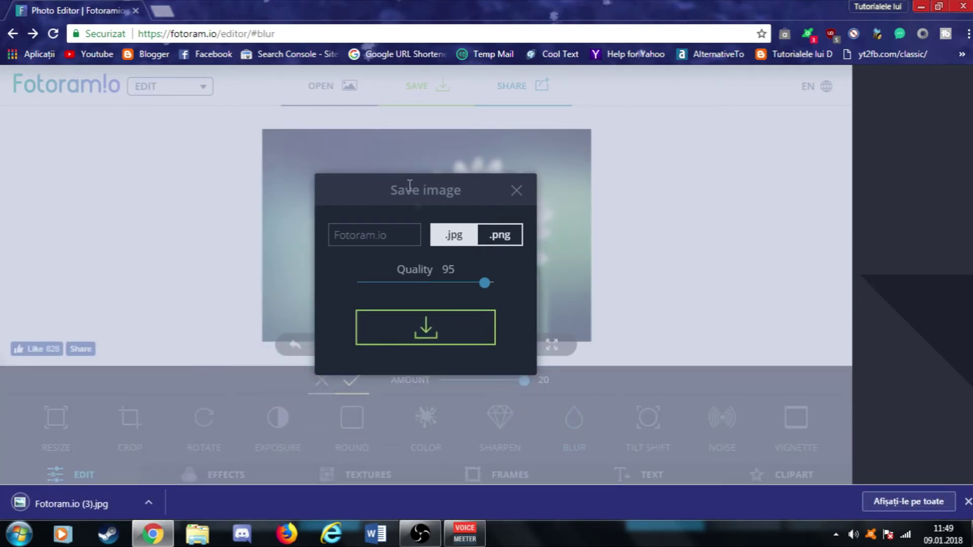
- Drag the downloaded Fotoram.io (3).jpg onto the desktop, then minimize Chrome
{"action": "left_click", "coordinate": [938, 6]}
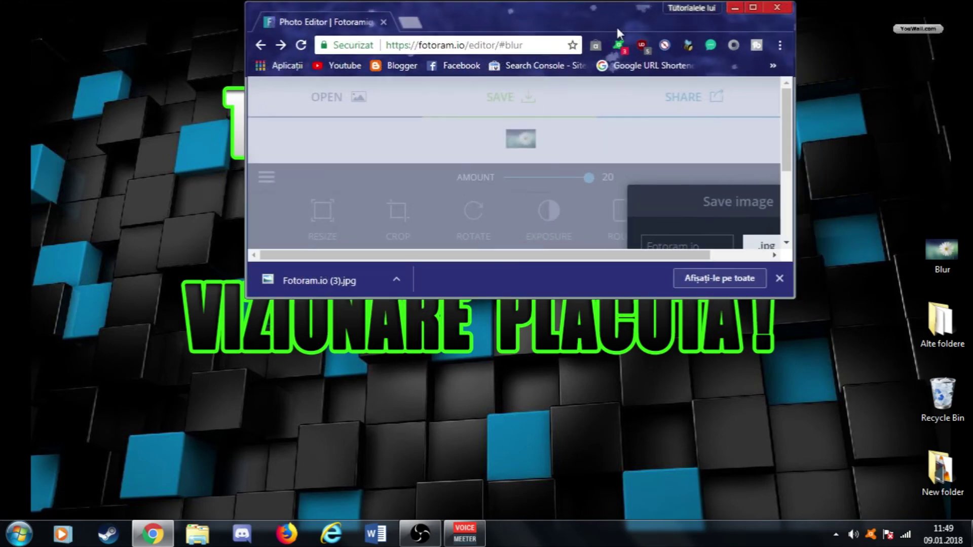
{"action": "left_click_drag", "start_coordinate": [321, 281], "coordinate": [604, 442]}
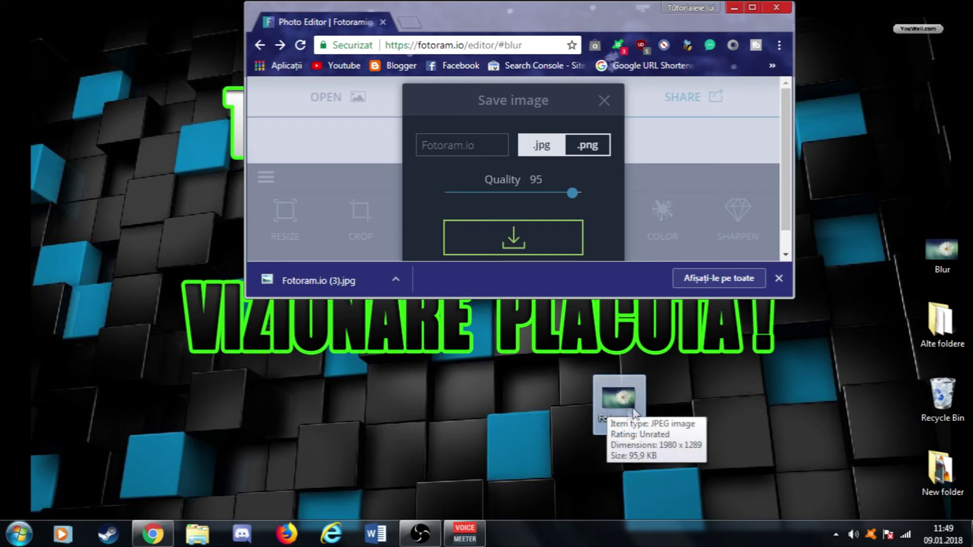
{"action": "left_click", "coordinate": [734, 8]}
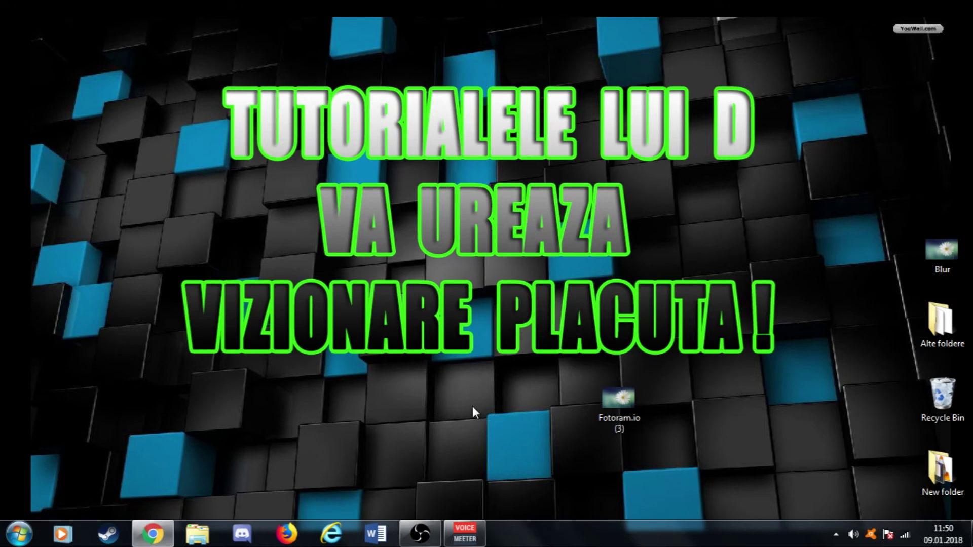
- Open Blur and Fotoram.io (3) in Photo Viewer and arrange both windows
{"action": "double_click", "coordinate": [940, 257]}
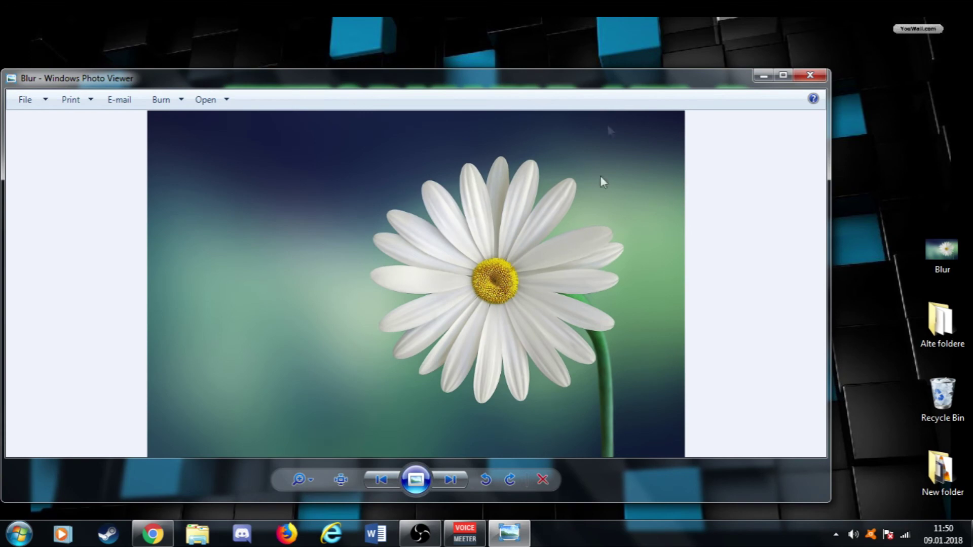
{"action": "left_click_drag", "start_coordinate": [611, 82], "coordinate": [639, 22]}
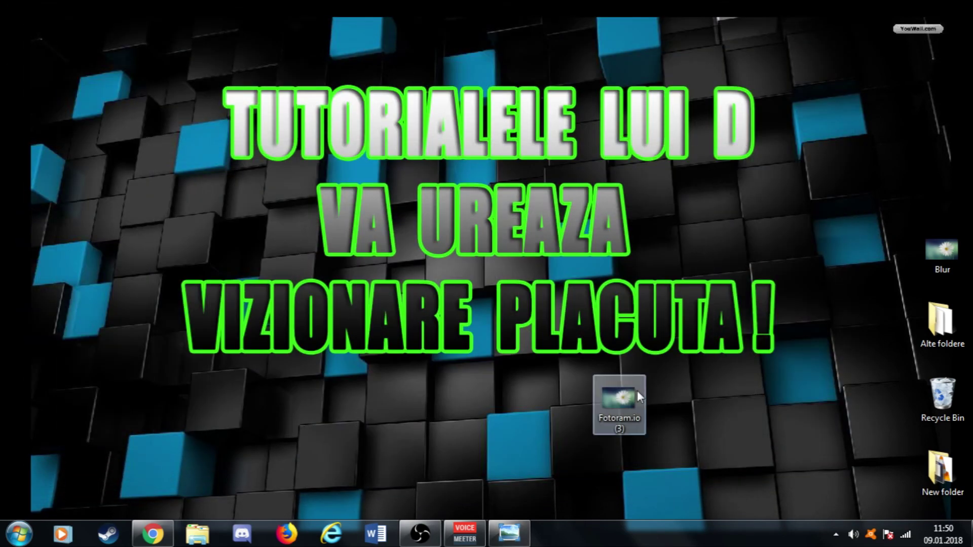
{"action": "double_click", "coordinate": [634, 390]}
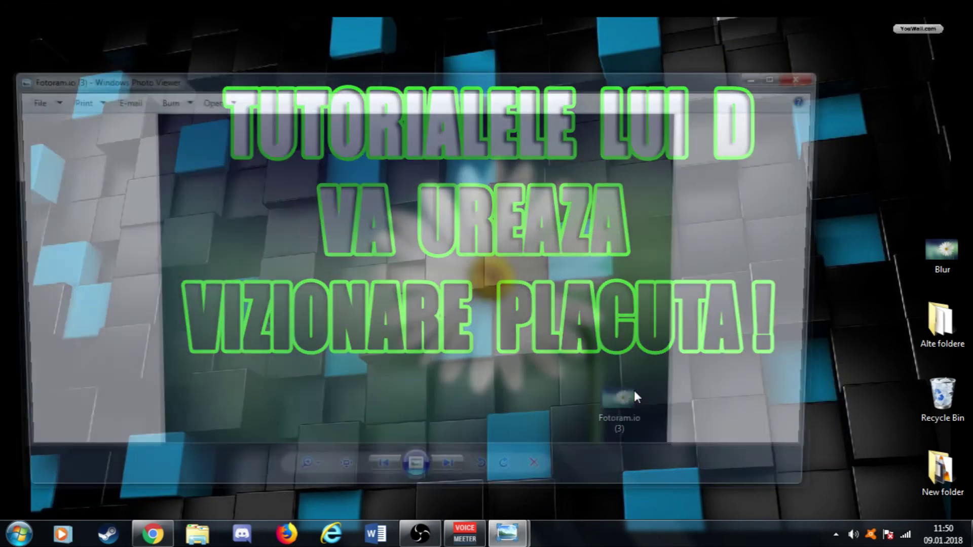
{"action": "left_click_drag", "start_coordinate": [588, 84], "coordinate": [564, 39]}
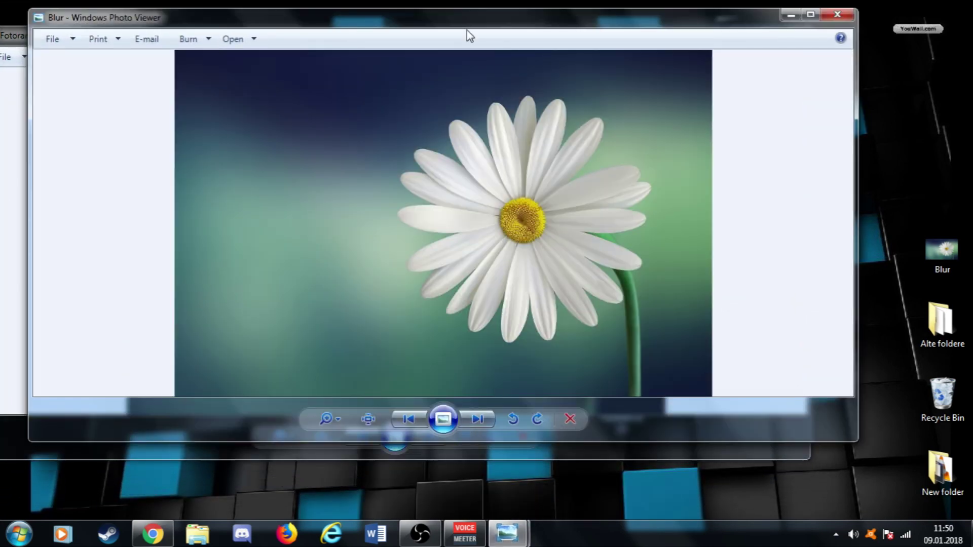
{"action": "mouse_move", "coordinate": [459, 38]}
{"action": "left_mouse_down"}
{"action": "mouse_move", "coordinate": [694, 134]}
{"action": "mouse_move", "coordinate": [476, 402]}
{"action": "left_mouse_up"}
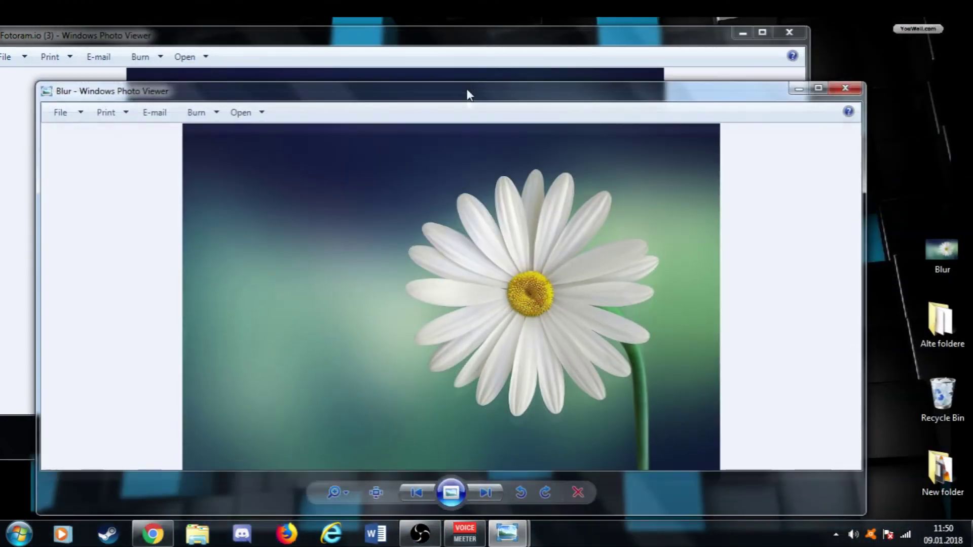
{"action": "left_click_drag", "start_coordinate": [475, 401], "coordinate": [466, 38]}
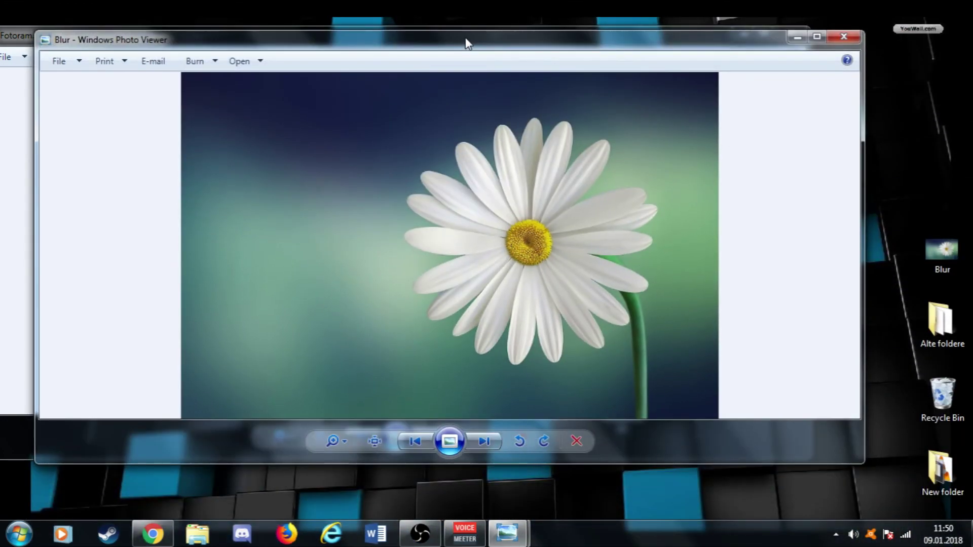
- Zoom into the original Blur photo to inspect the sharp daisy
{"action": "scroll", "coordinate": [534, 253], "scroll_direction": "up", "scroll_amount": 2}
{"action": "scroll", "coordinate": [533, 254], "scroll_direction": "up", "scroll_amount": 1}
{"action": "scroll", "coordinate": [571, 269], "scroll_direction": "up", "scroll_amount": 1}
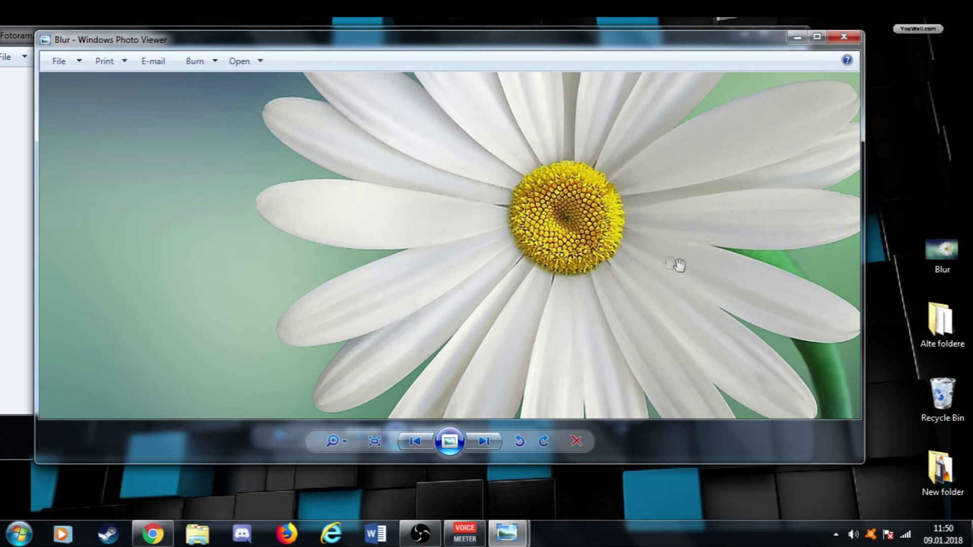
{"action": "scroll", "coordinate": [681, 269], "scroll_direction": "up", "scroll_amount": 1}
{"action": "scroll", "coordinate": [595, 297], "scroll_direction": "up", "scroll_amount": 1}
{"action": "scroll", "coordinate": [530, 283], "scroll_direction": "up", "scroll_amount": 2}
{"action": "scroll", "coordinate": [530, 286], "scroll_direction": "down", "scroll_amount": 2}
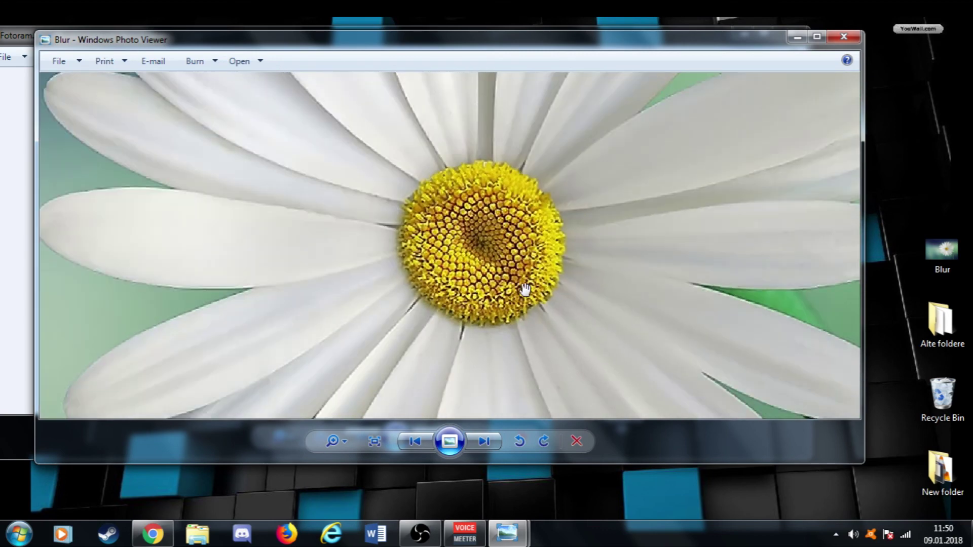
{"action": "scroll", "coordinate": [529, 287], "scroll_direction": "down", "scroll_amount": 2}
- Minimize the original, then zoom and pan around the blurred Fotoram.io (3) daisy
{"action": "left_click", "coordinate": [798, 40]}
{"action": "scroll", "coordinate": [507, 248], "scroll_direction": "up", "scroll_amount": 1}
{"action": "scroll", "coordinate": [515, 226], "scroll_direction": "up", "scroll_amount": 1}
{"action": "scroll", "coordinate": [515, 263], "scroll_direction": "up", "scroll_amount": 1}
{"action": "mouse_move", "coordinate": [517, 250]}
{"action": "left_mouse_down"}
{"action": "mouse_move", "coordinate": [386, 315]}
{"action": "mouse_move", "coordinate": [565, 482]}
{"action": "mouse_move", "coordinate": [799, 494]}
{"action": "mouse_move", "coordinate": [709, 327]}
{"action": "mouse_move", "coordinate": [474, 241]}
{"action": "left_mouse_up"}
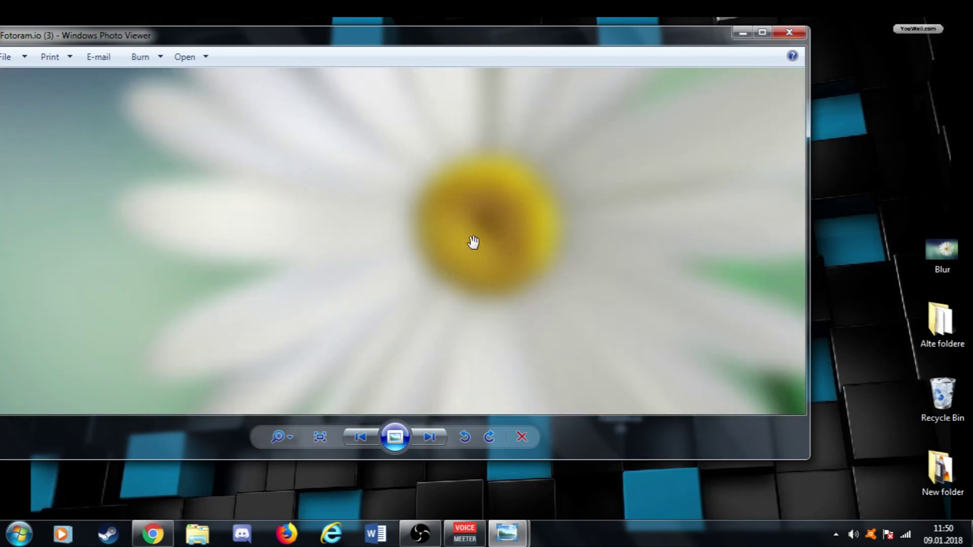
{"action": "scroll", "coordinate": [491, 251], "scroll_direction": "down", "scroll_amount": 1}
{"action": "scroll", "coordinate": [492, 252], "scroll_direction": "down", "scroll_amount": 2}
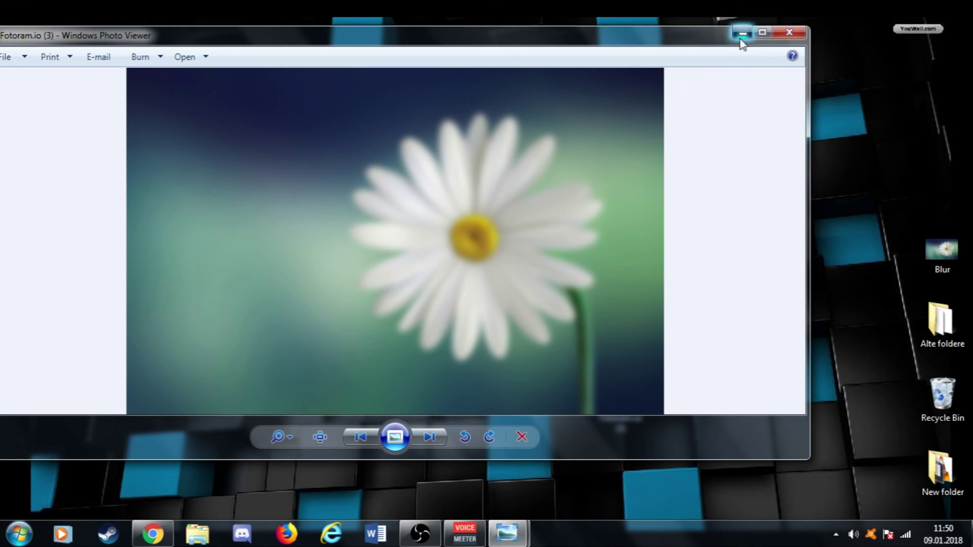
- Minimize Photo Viewer to return to the desktop
{"action": "left_click", "coordinate": [743, 33]}
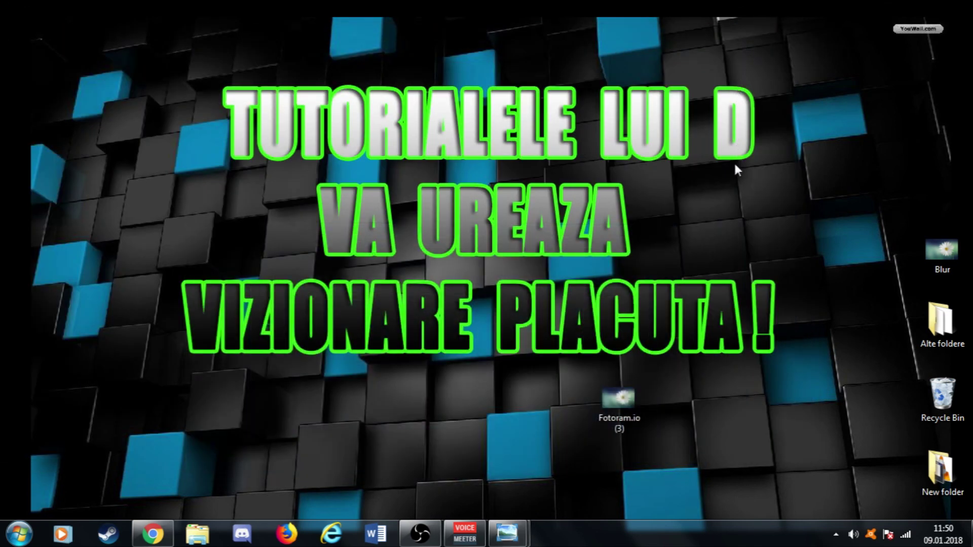